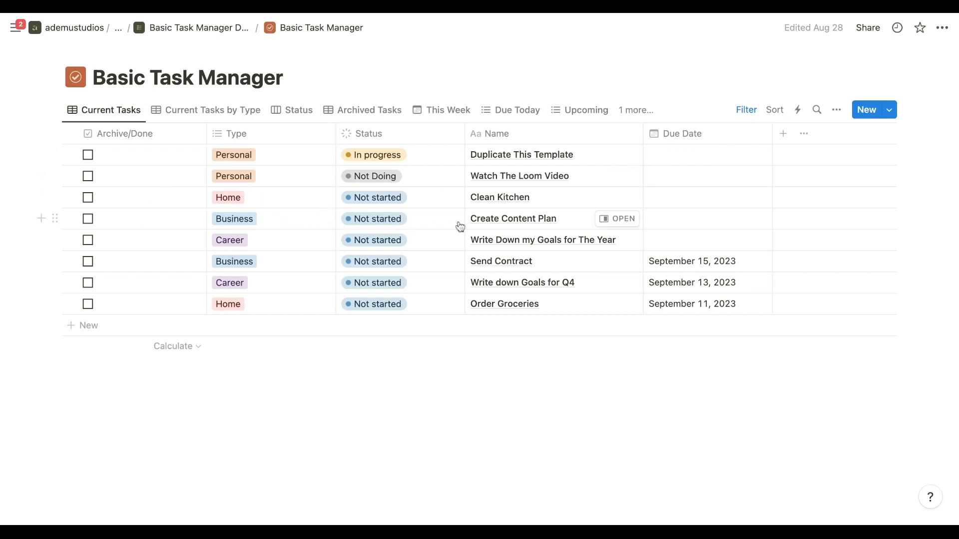
- View the status options available for the Duplicate This Template task
click(428, 161)
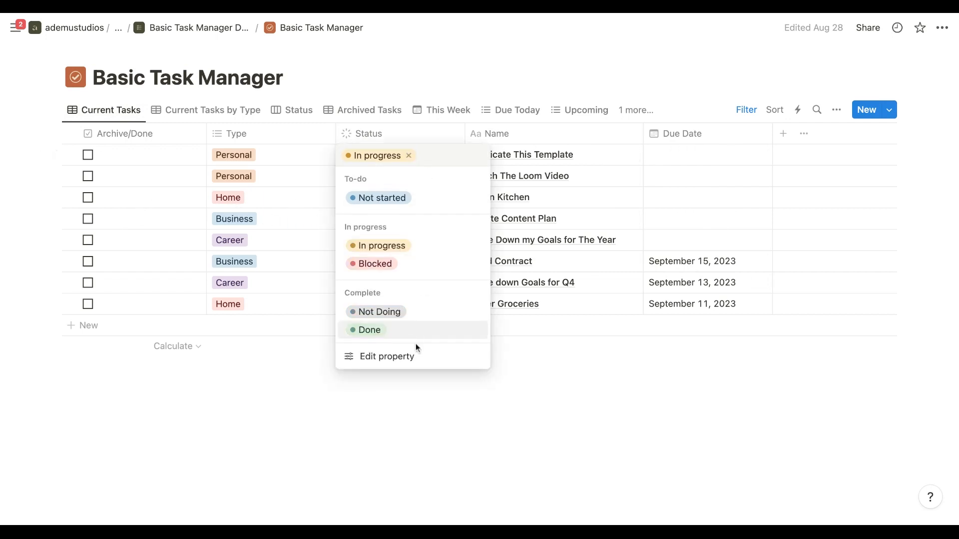
key(Escape)
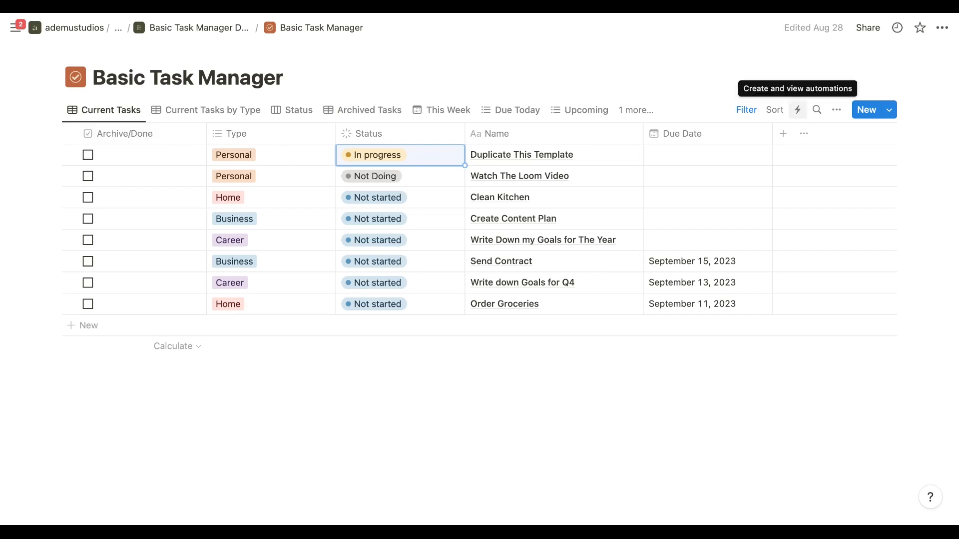
- Start a new automation for Basic Task Manager with a trigger for Archive/Done set to Checked
click(798, 109)
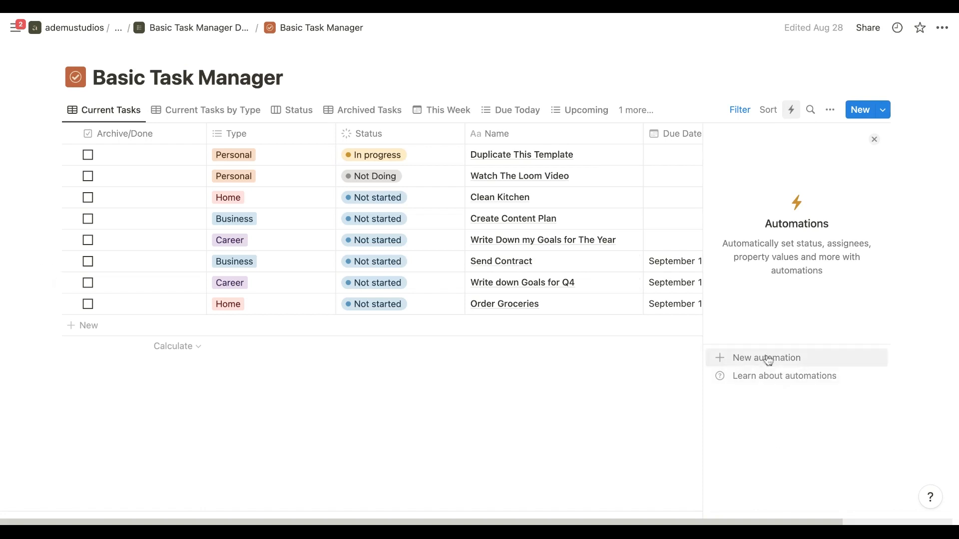
click(768, 359)
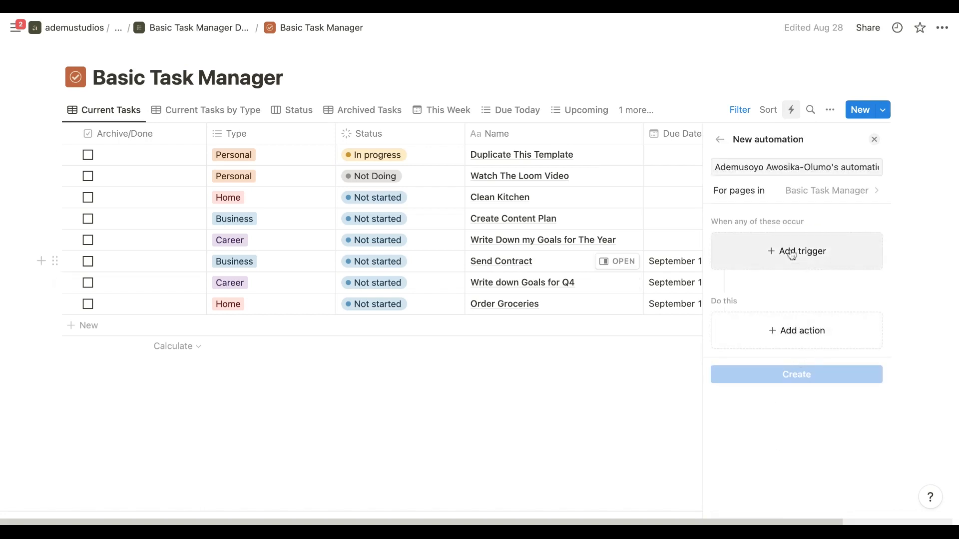
click(810, 255)
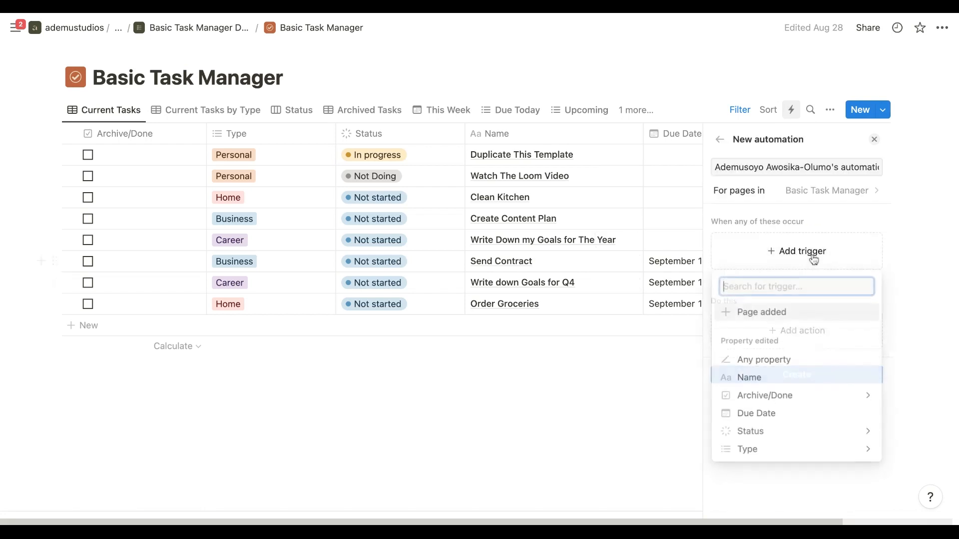
click(813, 401)
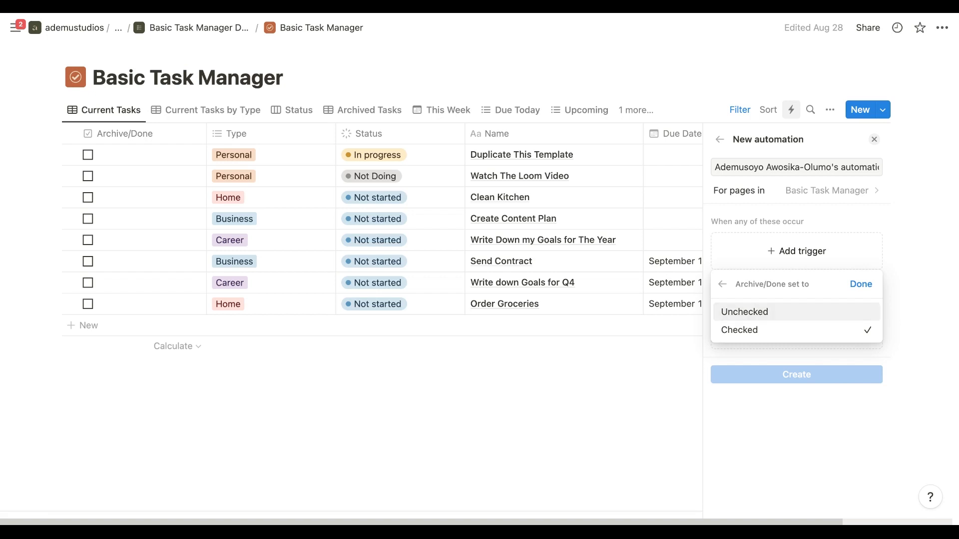
click(861, 284)
- Add an action that sets Status to Done and create the automation
click(829, 336)
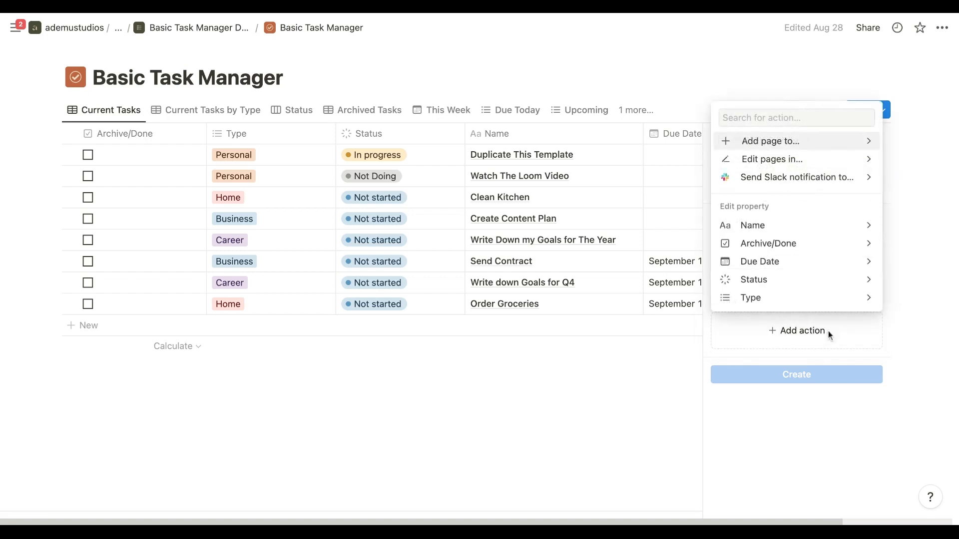
click(827, 280)
click(814, 304)
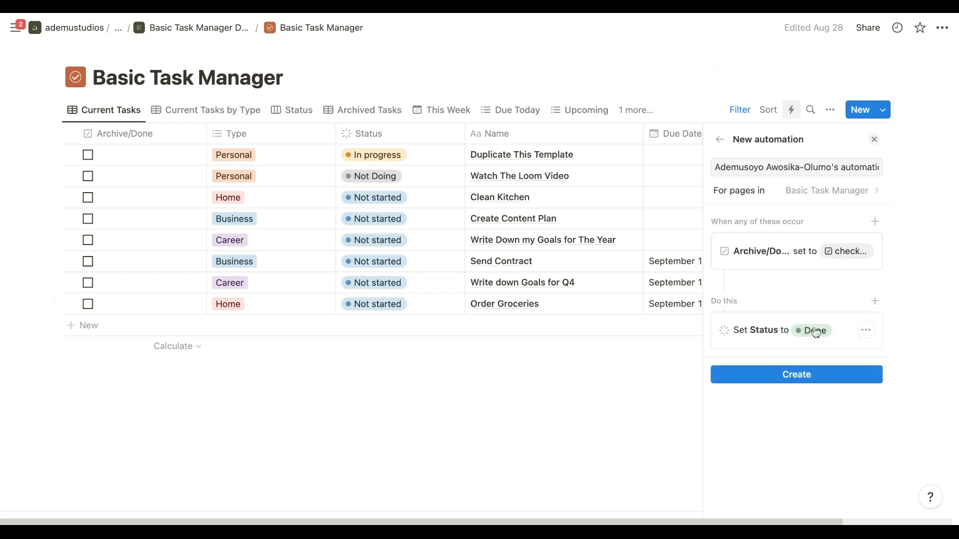
click(819, 381)
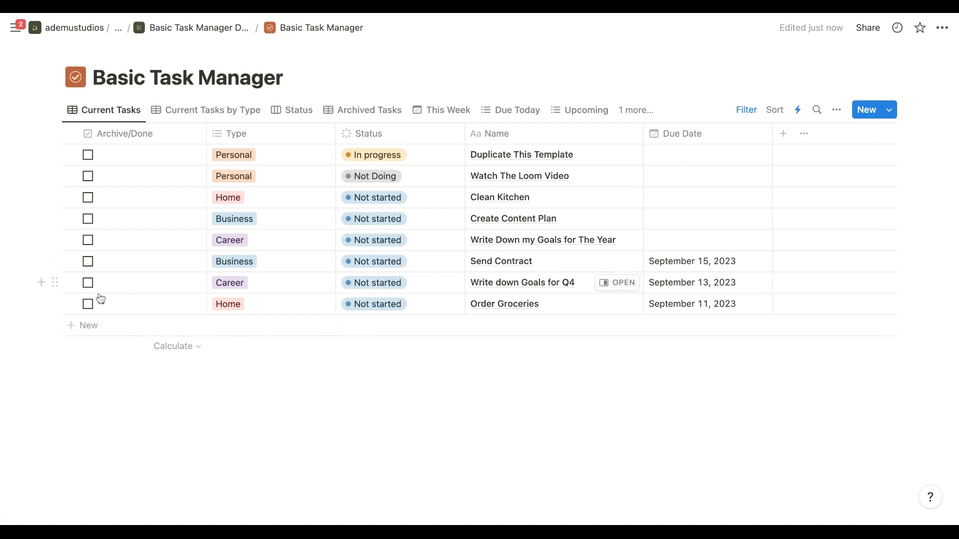
- Mark the Write down Goals for Q4 task as Archive/Done and open the Archived Tasks view
click(88, 283)
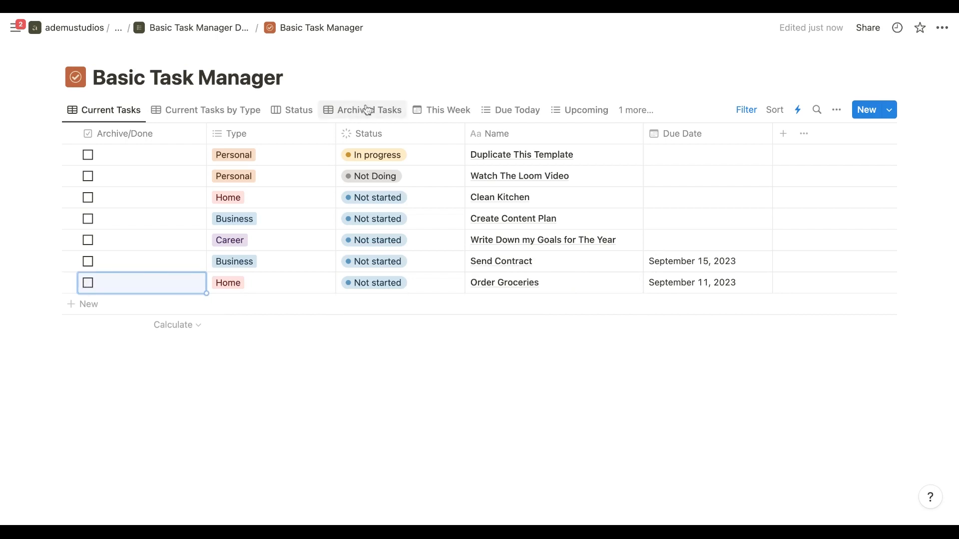
click(367, 109)
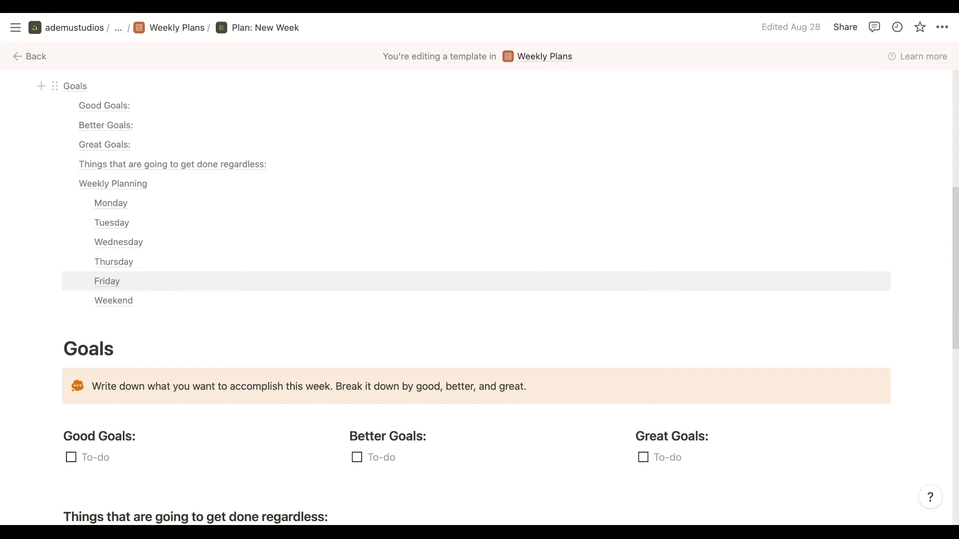
- Review the Plan: New Week template's properties and outline, and go to its Weekly Planning heading
scroll(693, 242, up, 10)
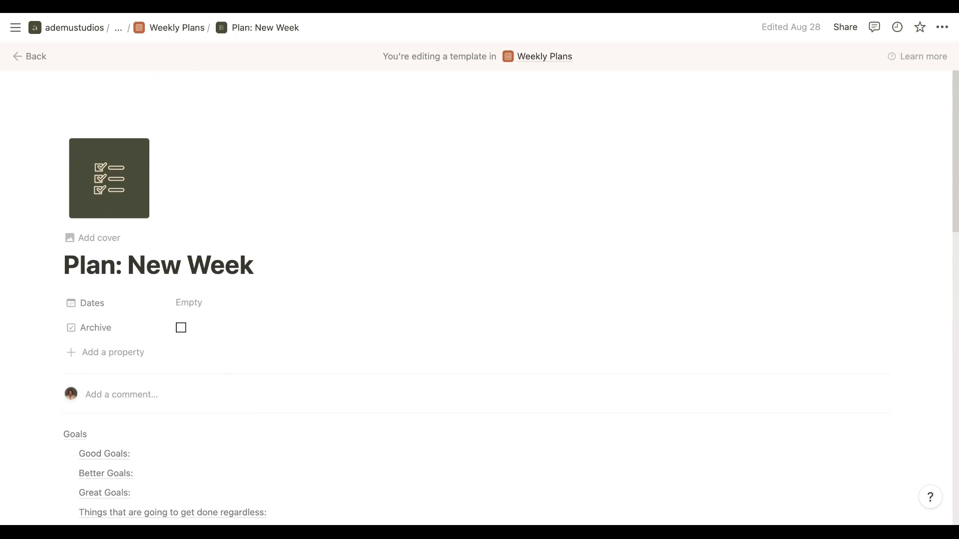
scroll(680, 195, down, 6)
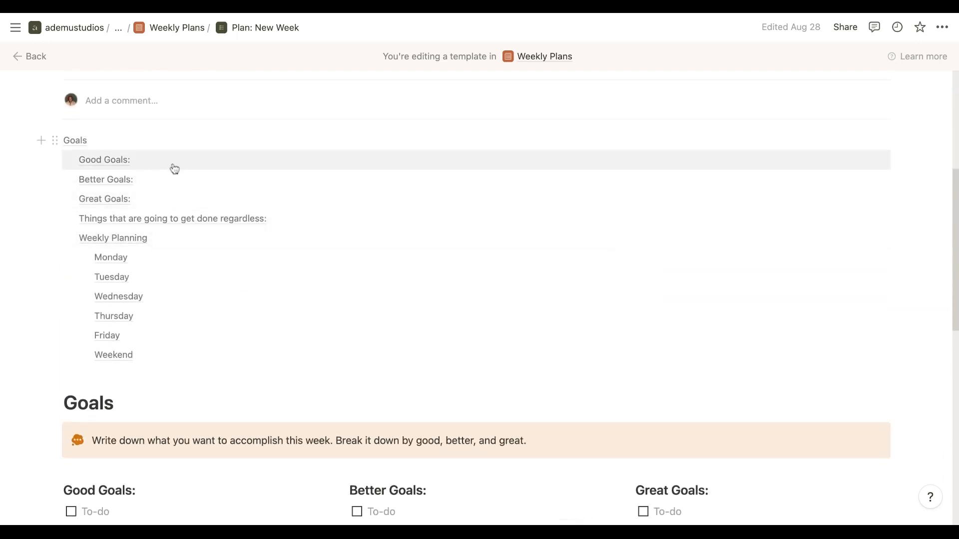
scroll(349, 244, down, 2)
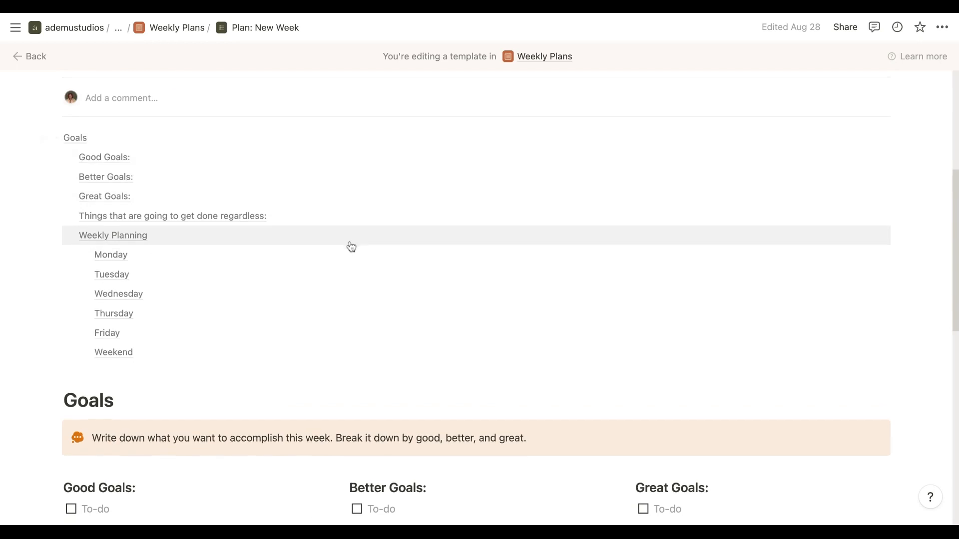
click(300, 181)
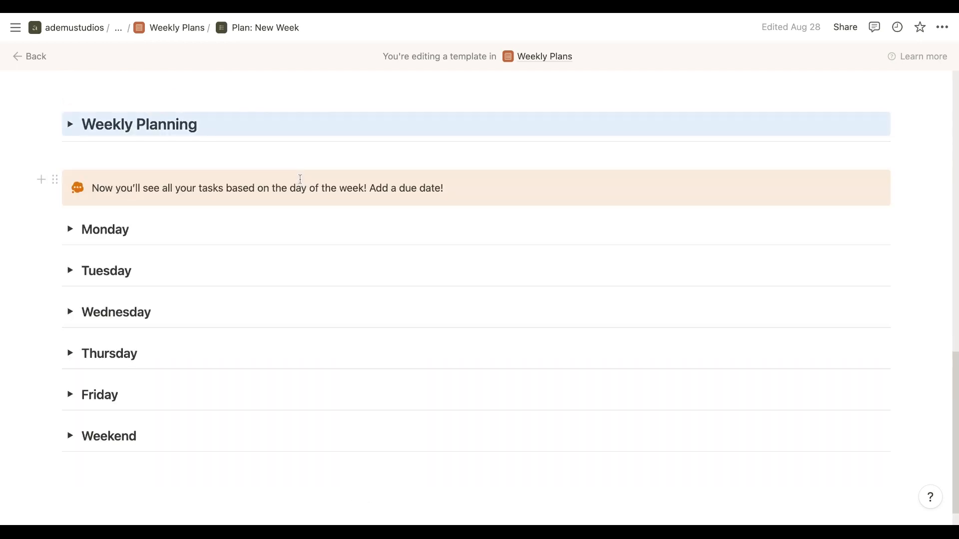
scroll(274, 181, up, 2)
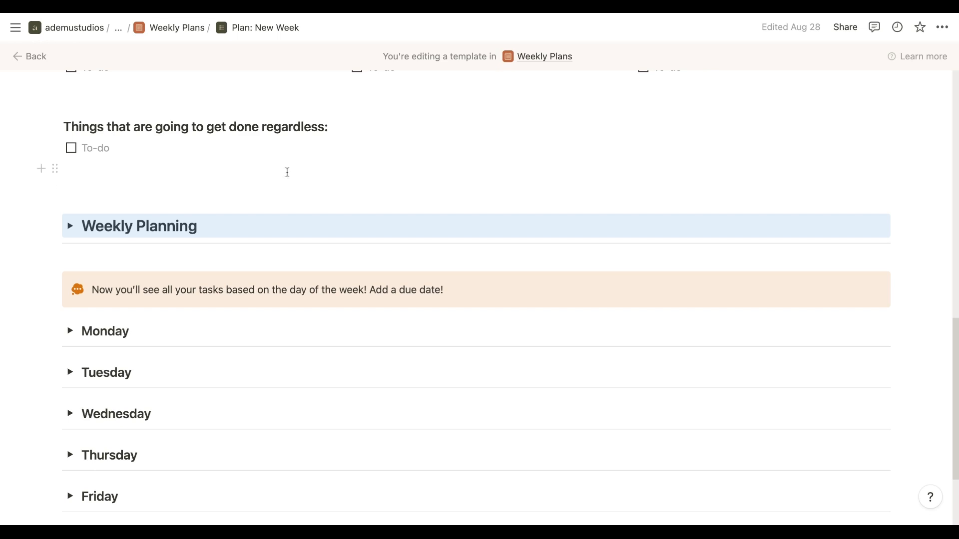
- Expand the Weekly Planning toggle to view its task database and database templates, and collapse it again
click(71, 225)
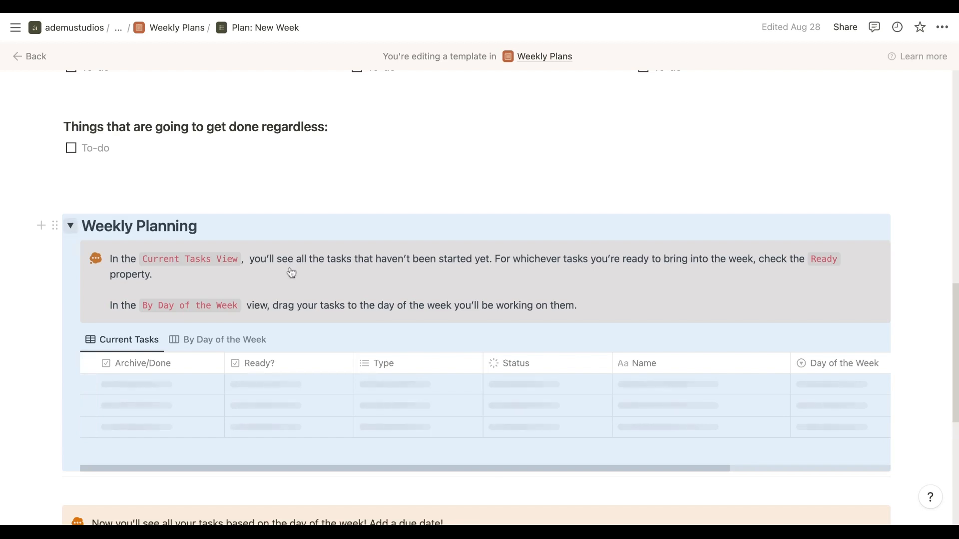
click(883, 340)
click(71, 224)
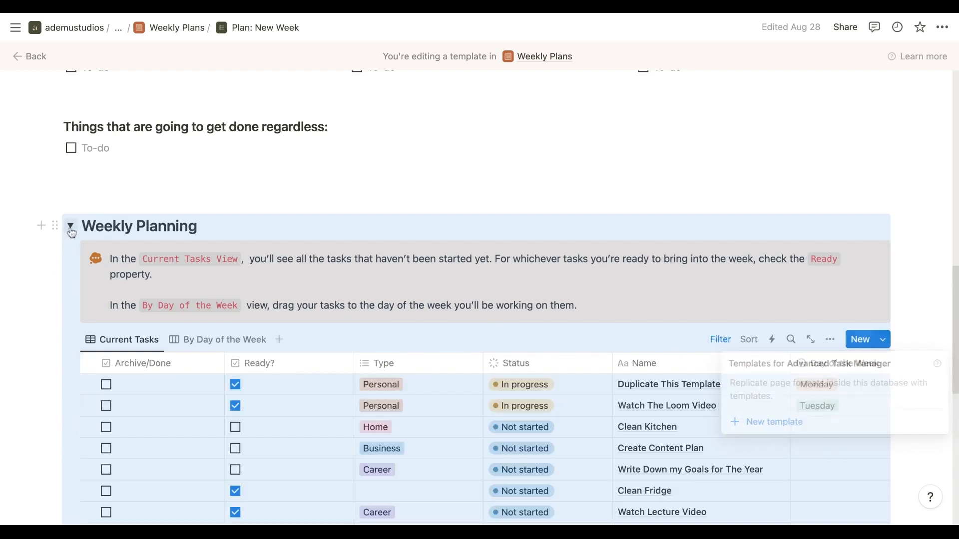
click(72, 226)
- Insert a button block above Weekly Planning with a step that adds a page to Advanced Task Manager
click(143, 175)
click(154, 193)
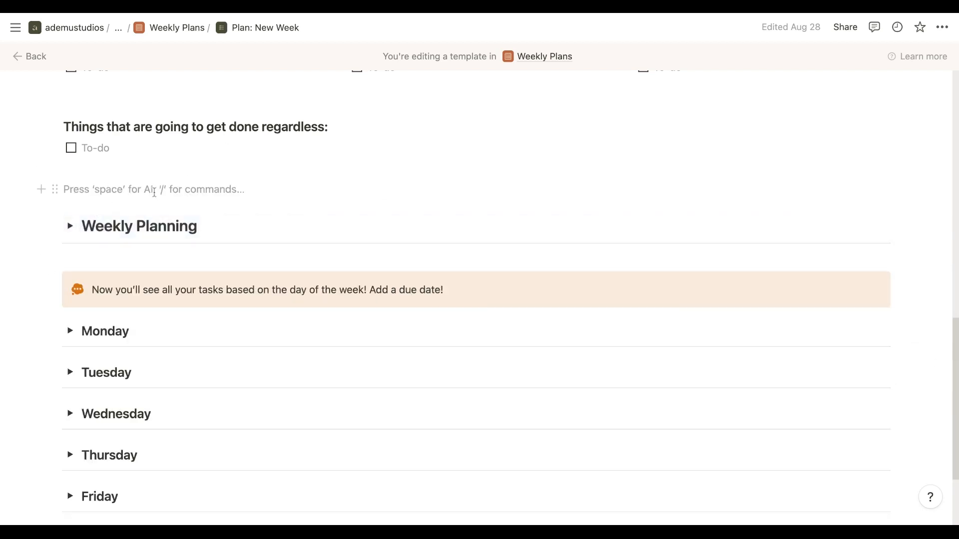
text(/butto)
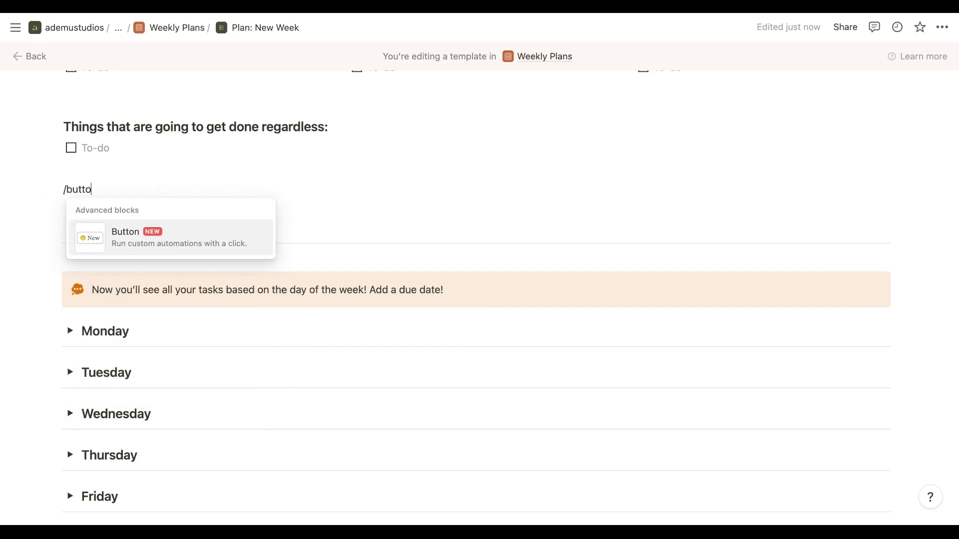
key(Return)
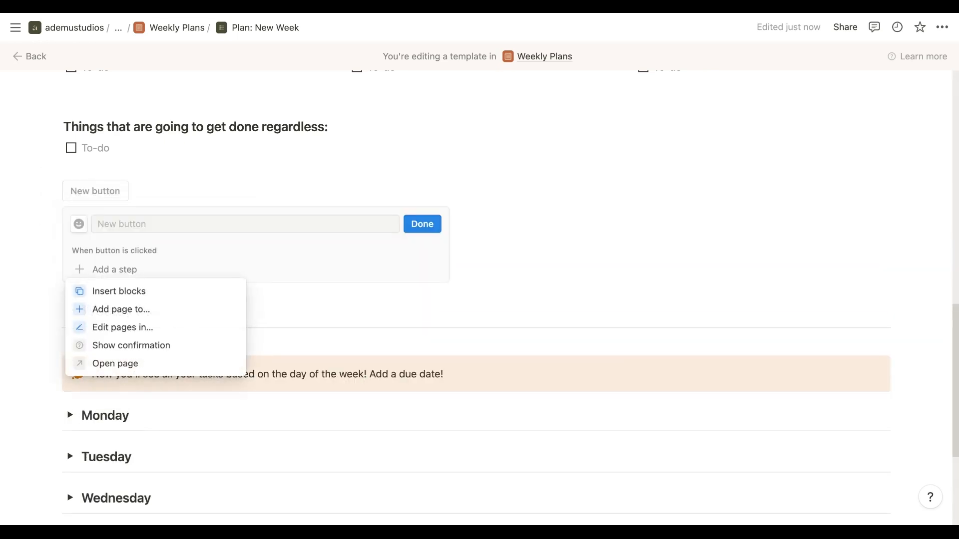
click(209, 317)
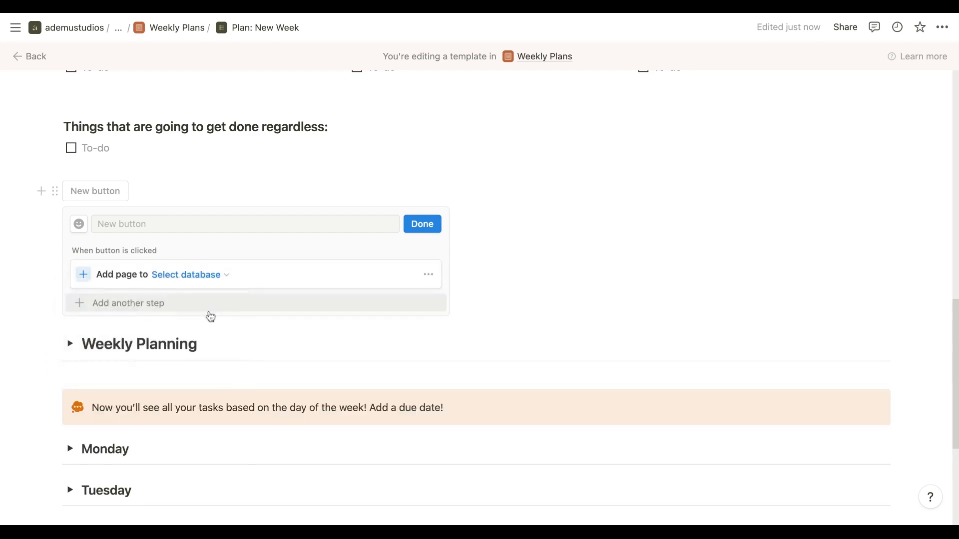
click(205, 277)
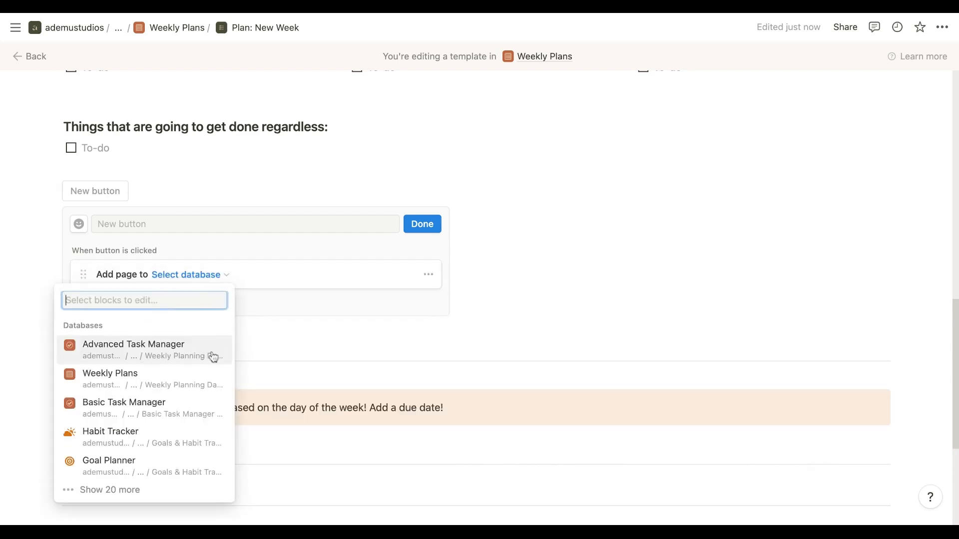
click(203, 355)
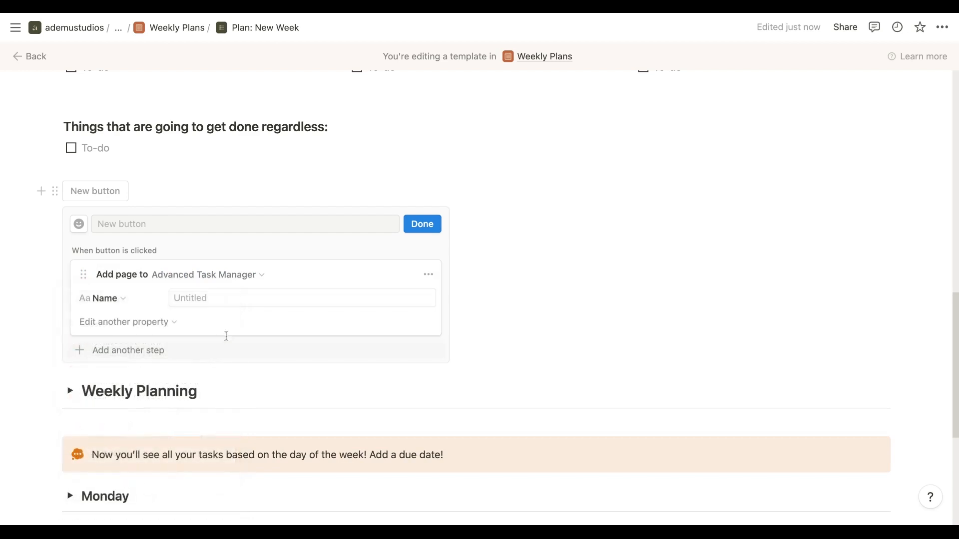
- Name the button's added page "Create Instagram Content" and set its Ready? property to checked
click(255, 300)
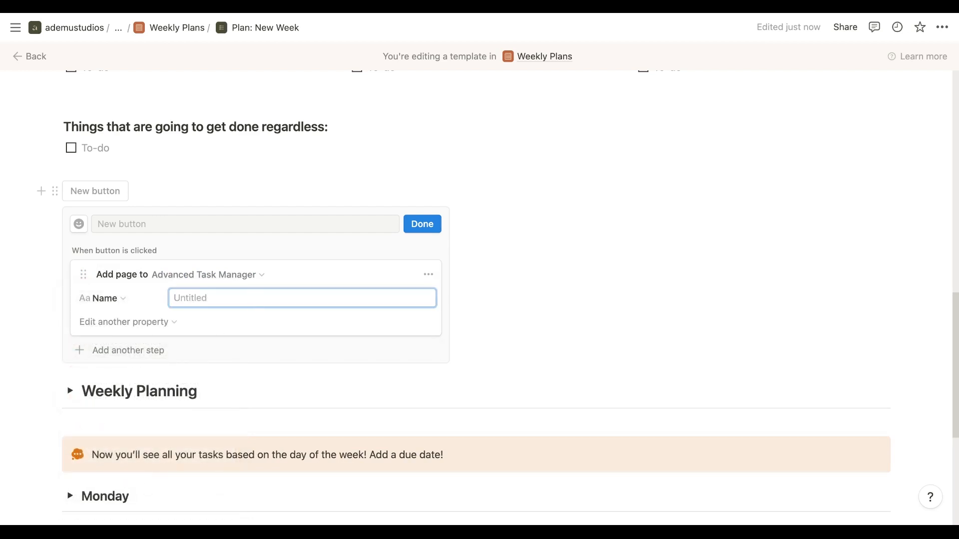
text(Create Instagram Content)
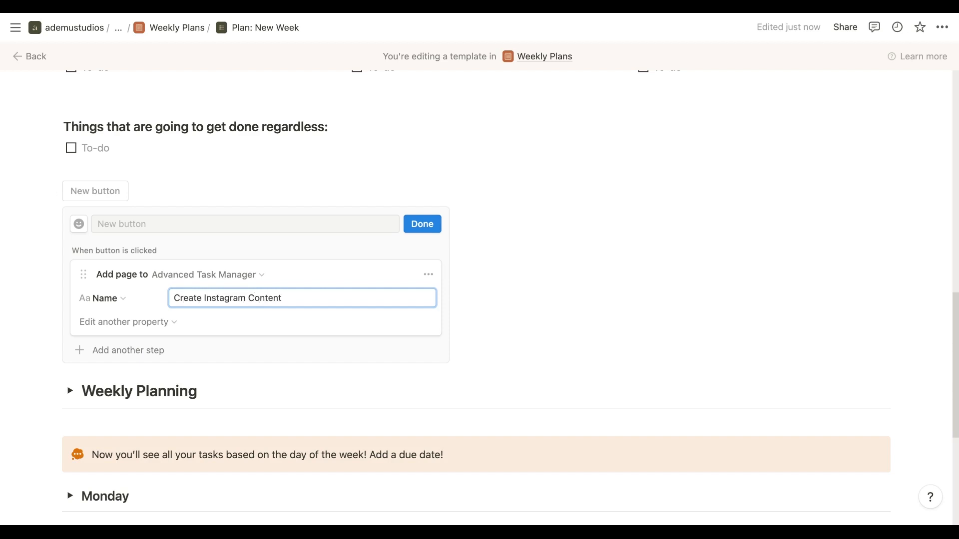
click(175, 323)
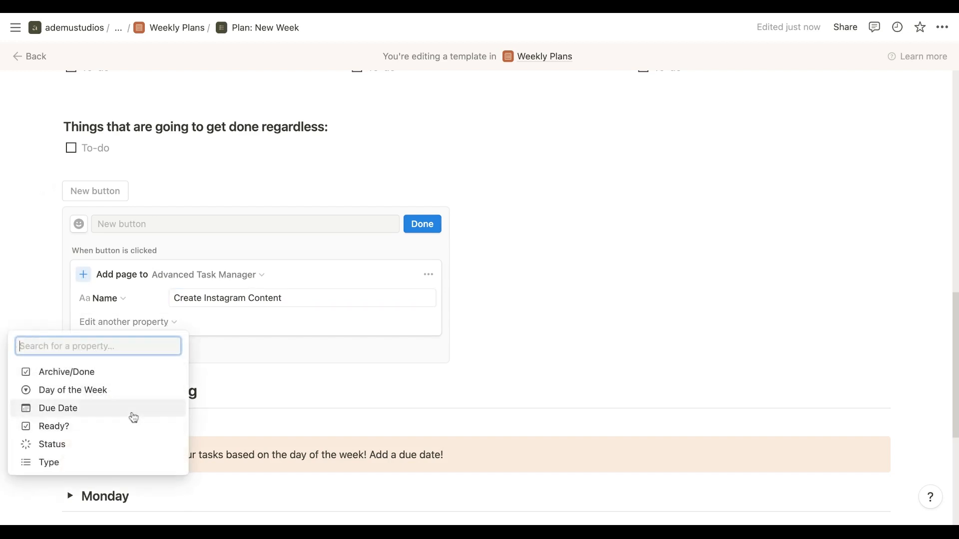
click(142, 427)
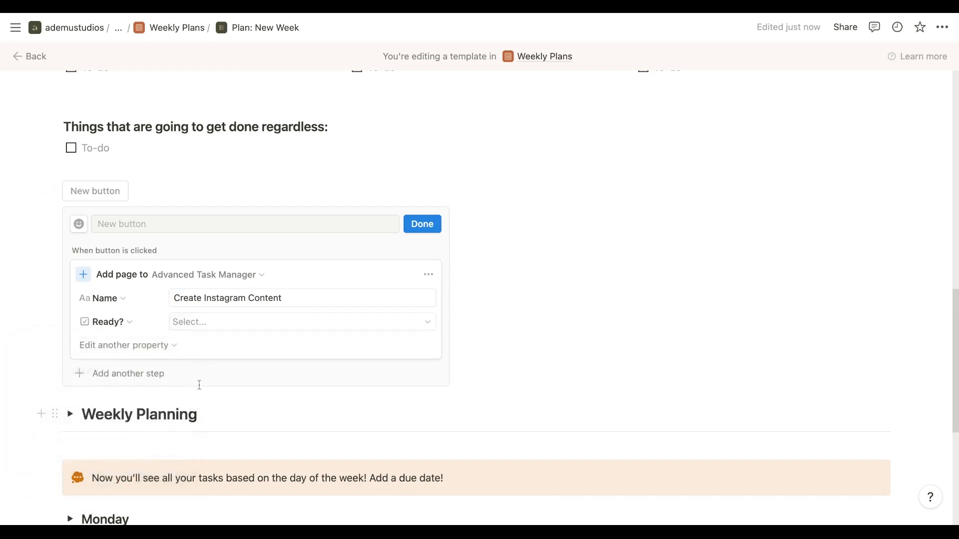
click(254, 328)
click(310, 385)
- Add a second button step that adds another page to Advanced Task Manager
click(133, 374)
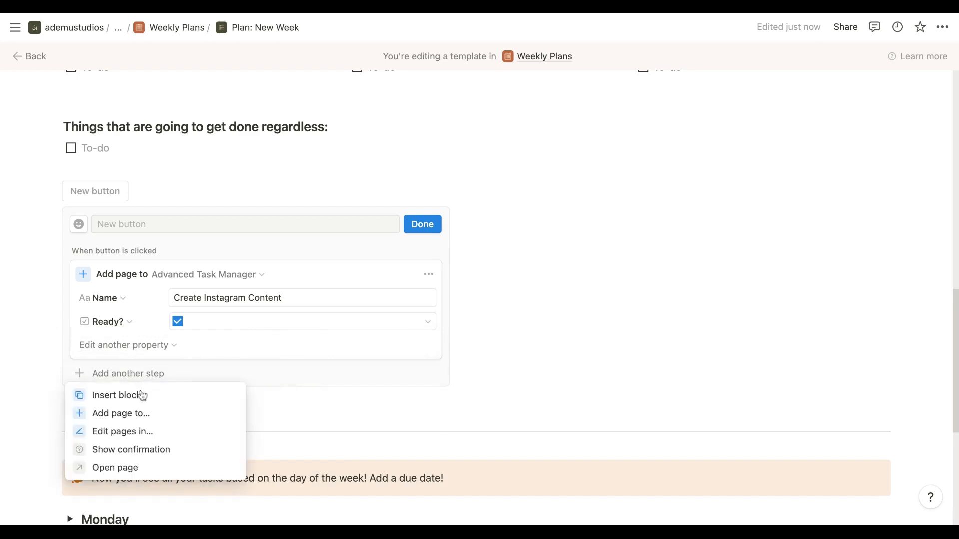
click(162, 415)
click(192, 381)
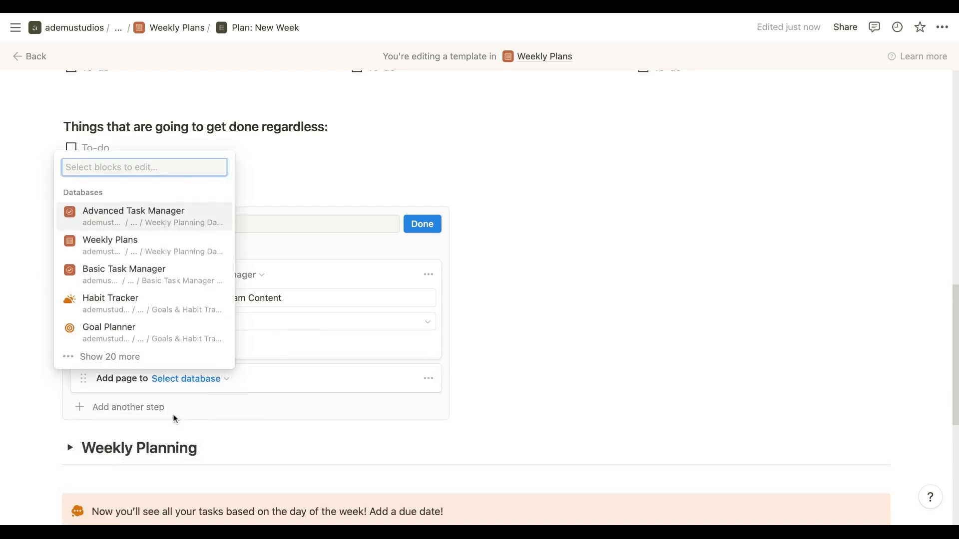
click(150, 211)
- Name the second added page "Create TikTok Content" and set its Ready? property to checked
click(236, 400)
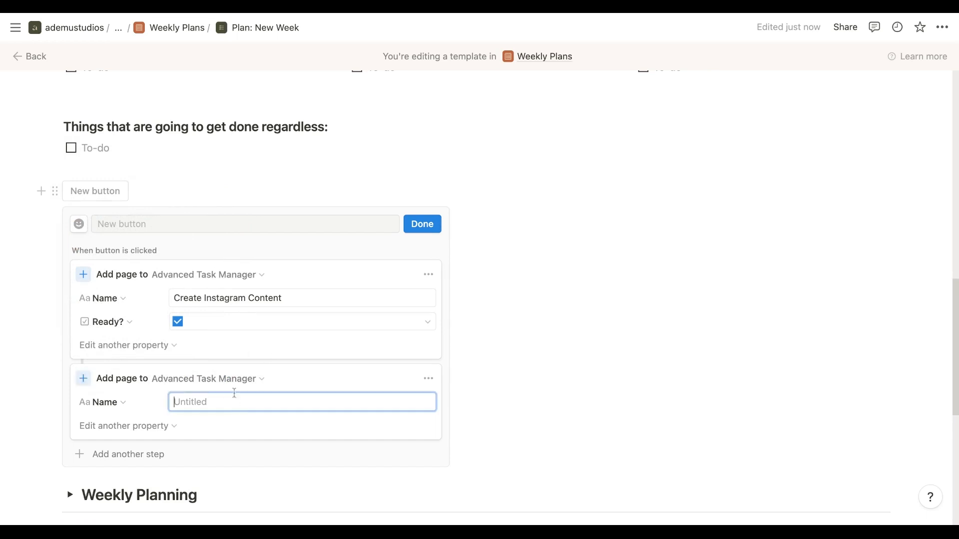
text(Cre)
key(BackSpace)
text(reate Tik)
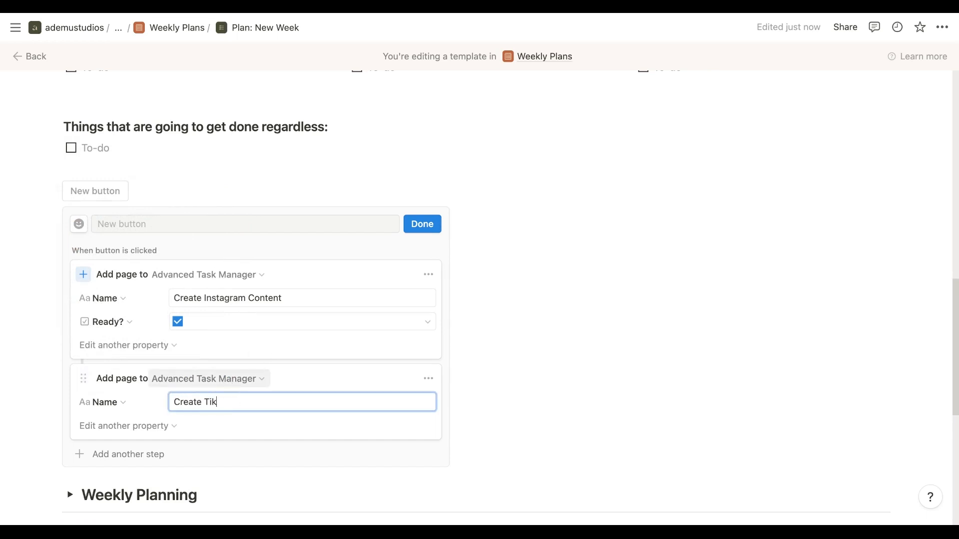
text(Tok Content)
click(160, 427)
click(133, 475)
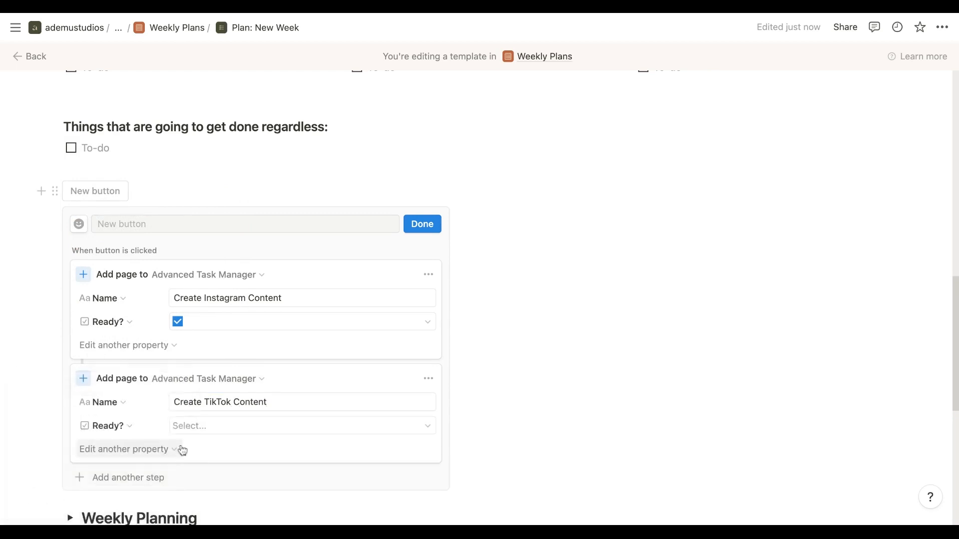
click(199, 430)
click(317, 488)
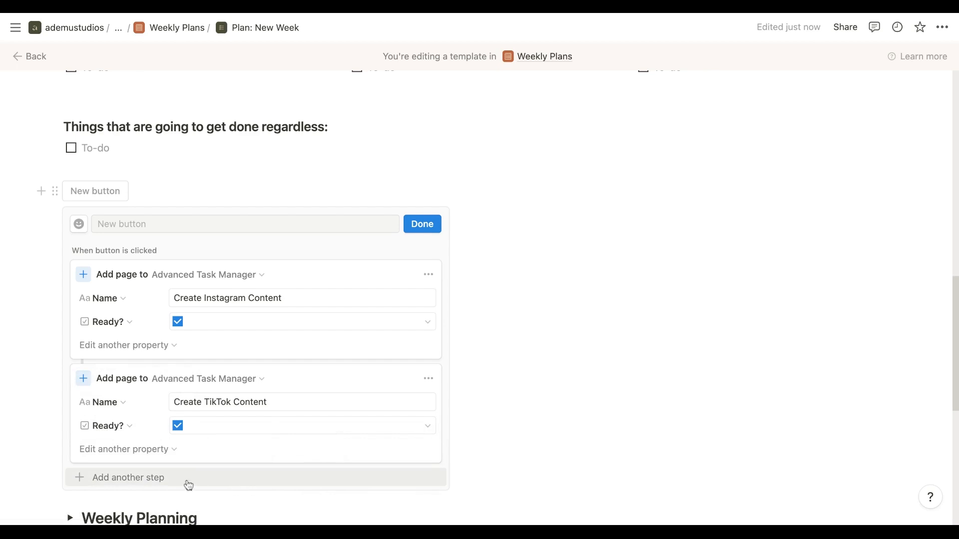
- Add a third button step that adds a page to Advanced Task Manager
click(170, 480)
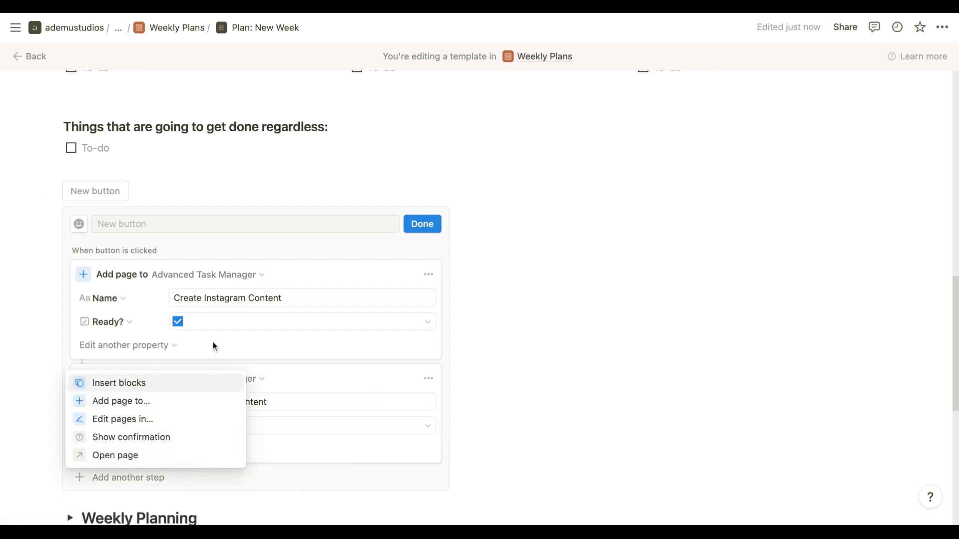
click(170, 403)
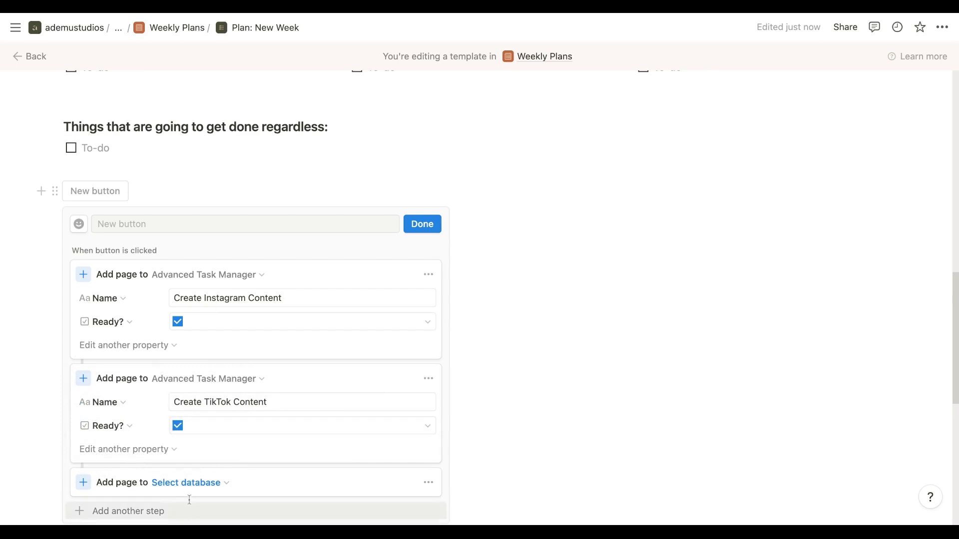
click(195, 484)
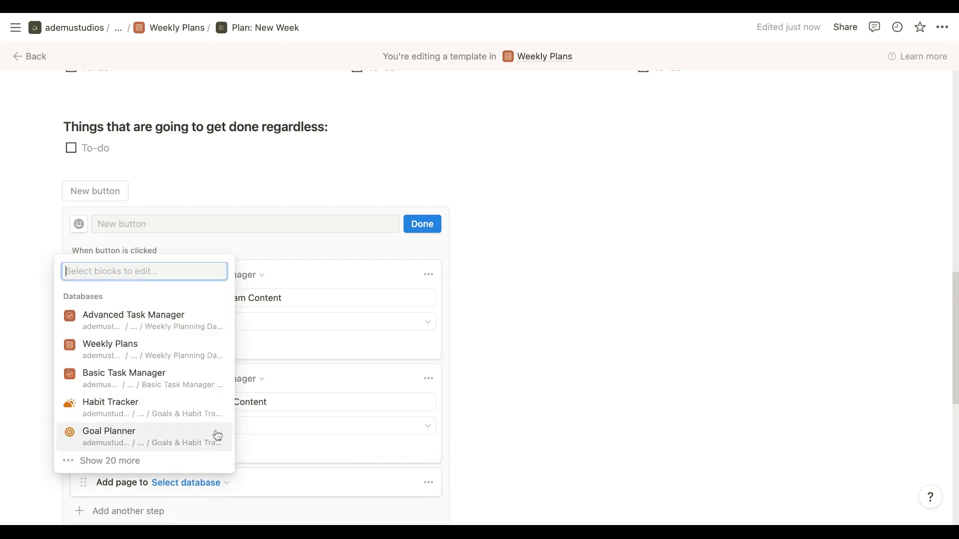
click(189, 328)
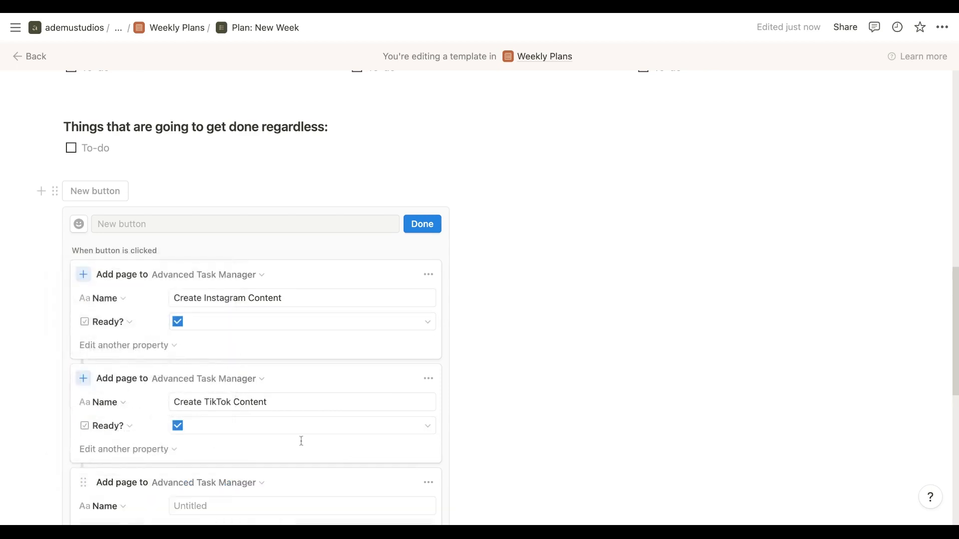
- Name the third added page "Record YouTube Video" and set its Ready? property to checked
scroll(299, 442, down, 3)
click(285, 428)
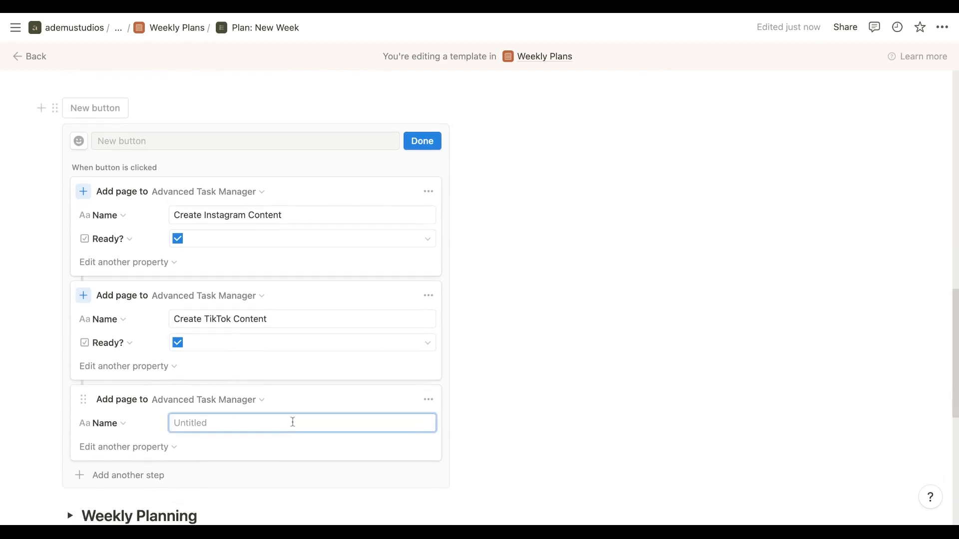
text(Record YouTube Video)
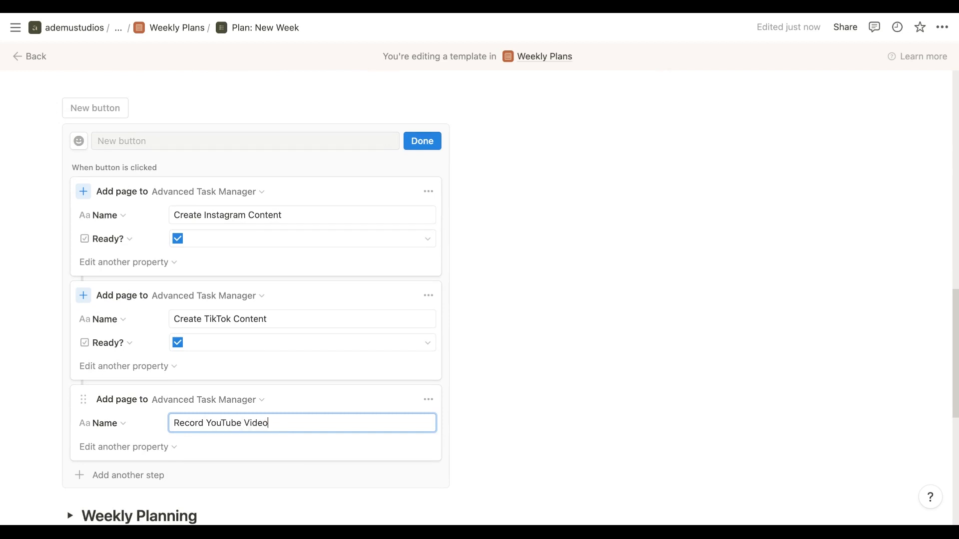
click(133, 446)
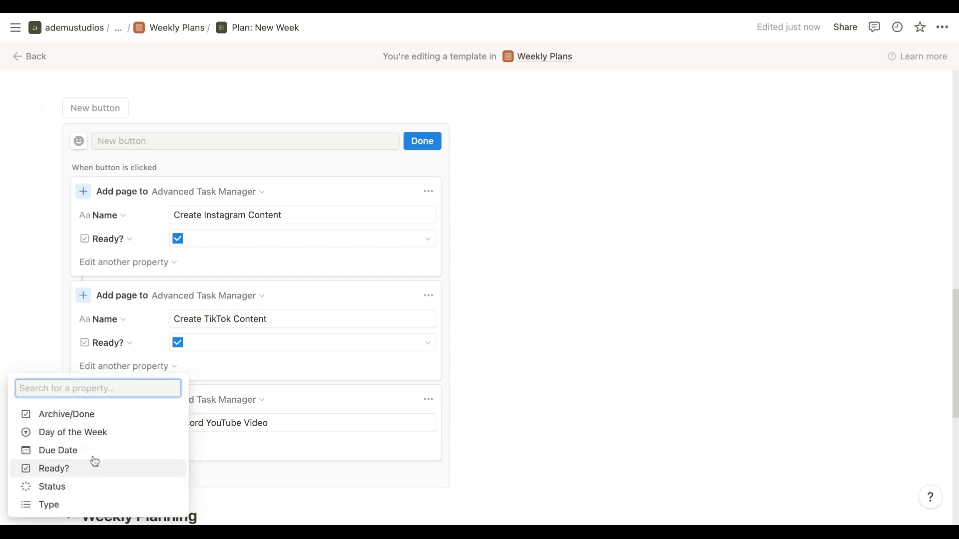
click(107, 472)
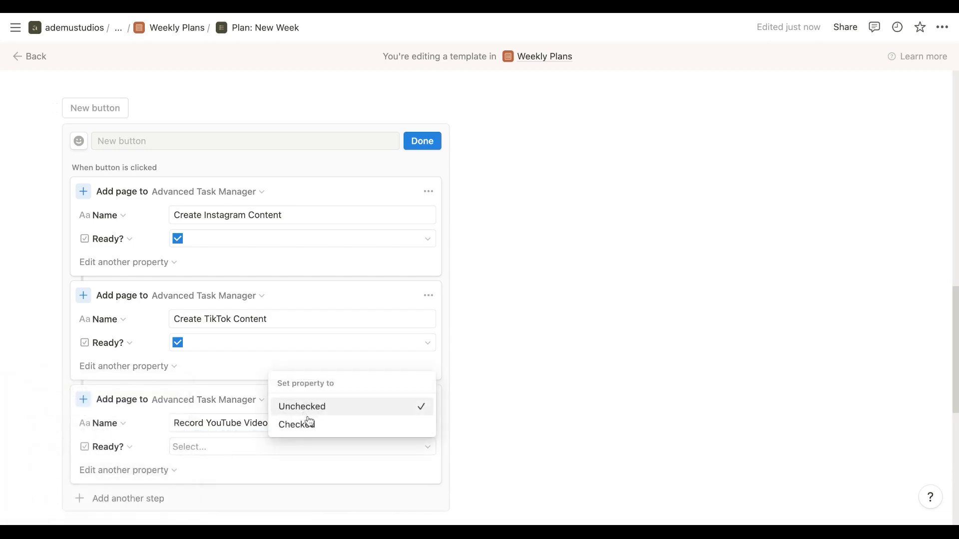
click(310, 425)
- Title the button "Create Weekly Content" and finish its configuration
click(146, 141)
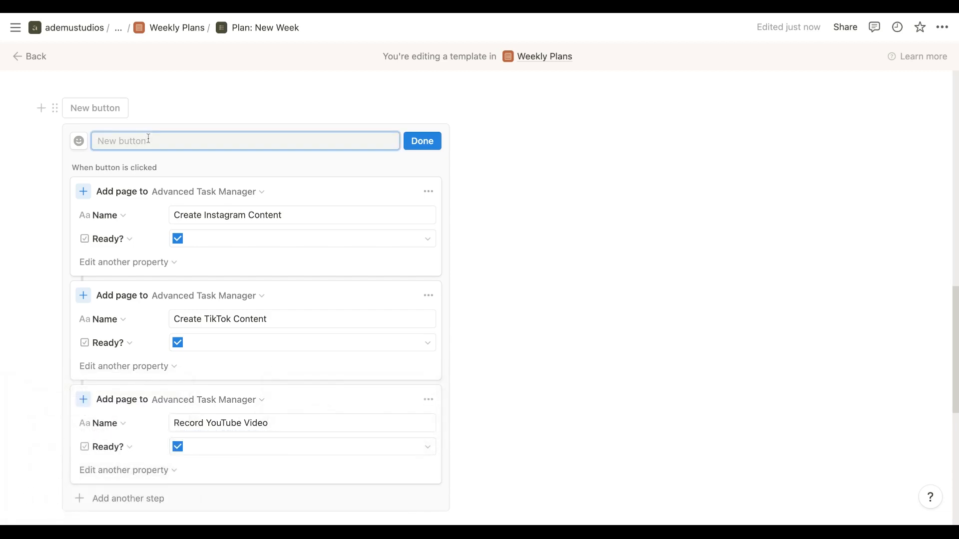
text(Create C)
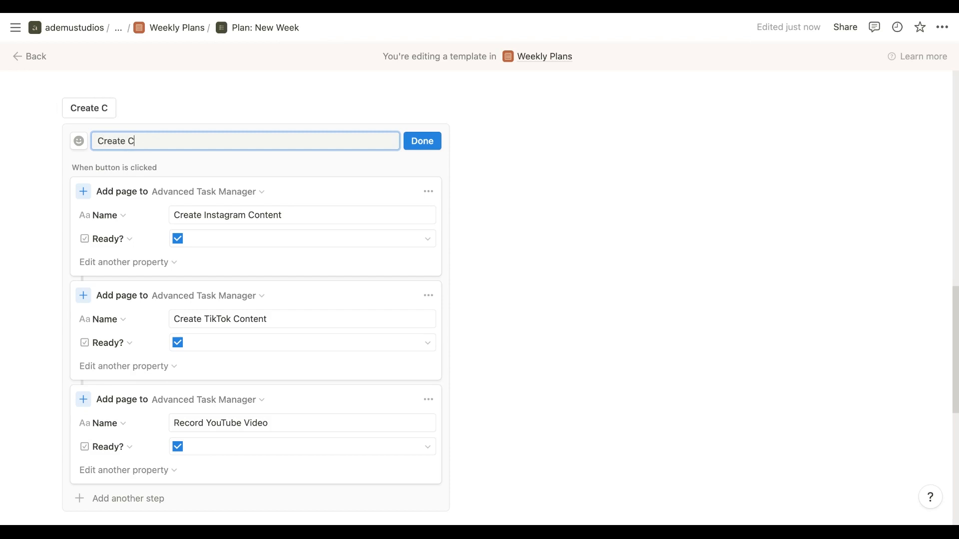
key(BackSpace)
text(Weekly )
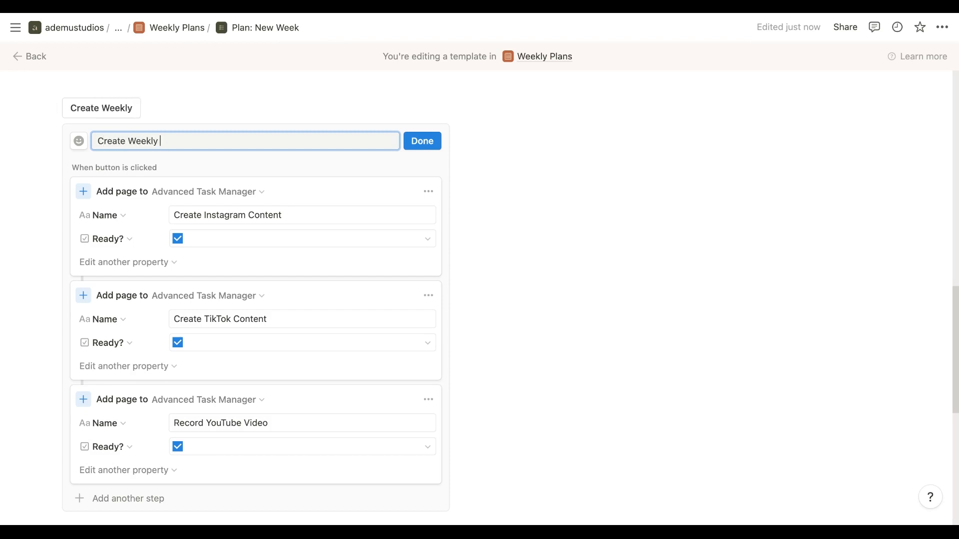
text(Content)
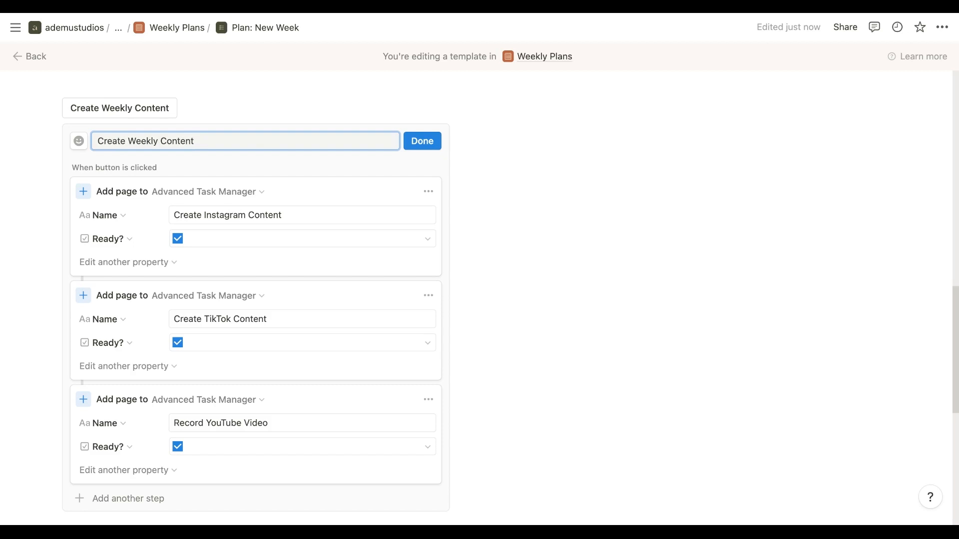
click(419, 141)
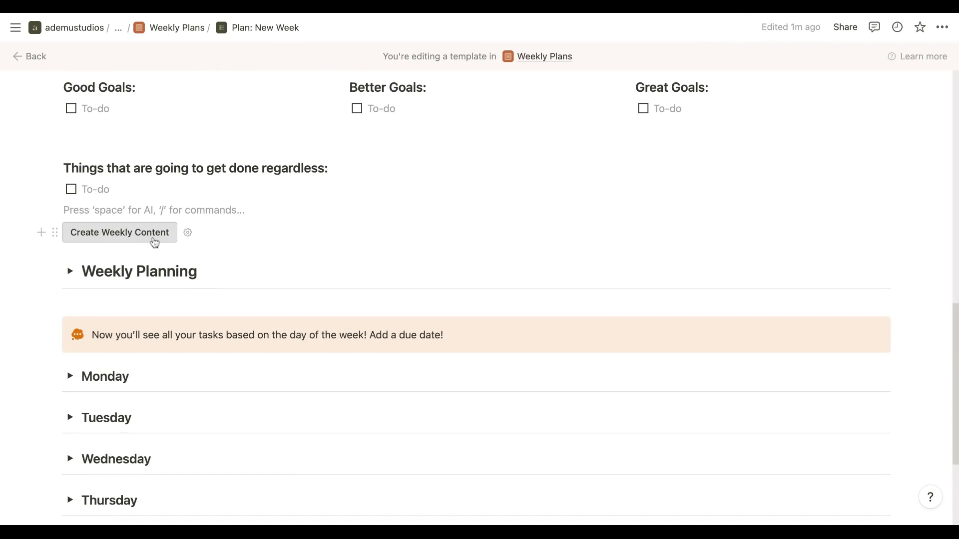
- Run the Create Weekly Content button and show the Weekly Planning tasks in the By Day of the Week view
click(154, 243)
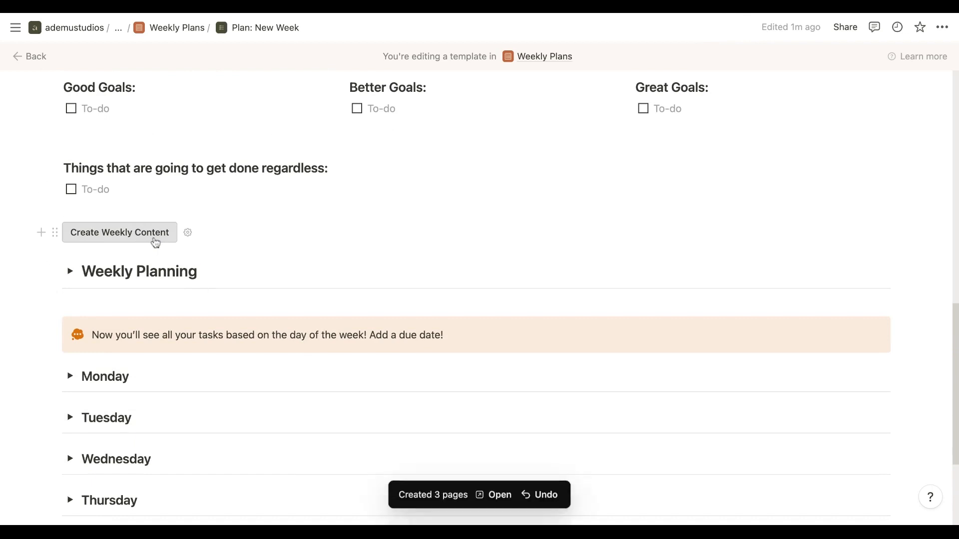
click(71, 271)
click(248, 385)
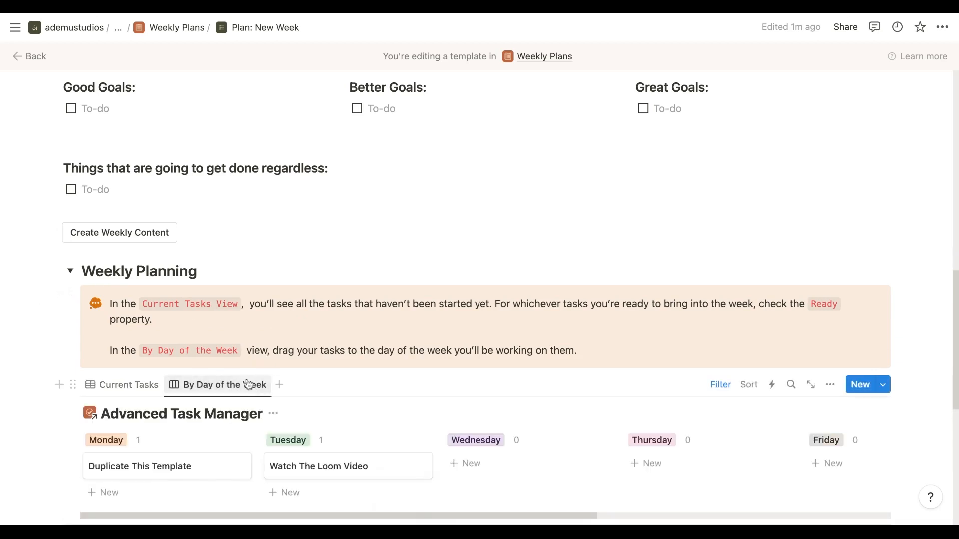
scroll(809, 449, right, 10)
click(804, 459)
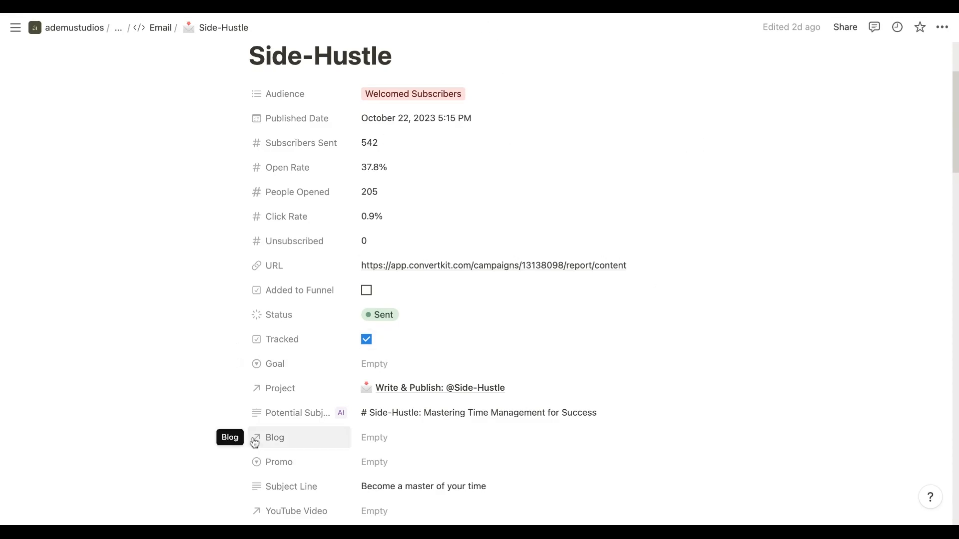
- Examine the custom AI autofill settings of the Side-Hustle email's Potential Subject Line property
click(284, 418)
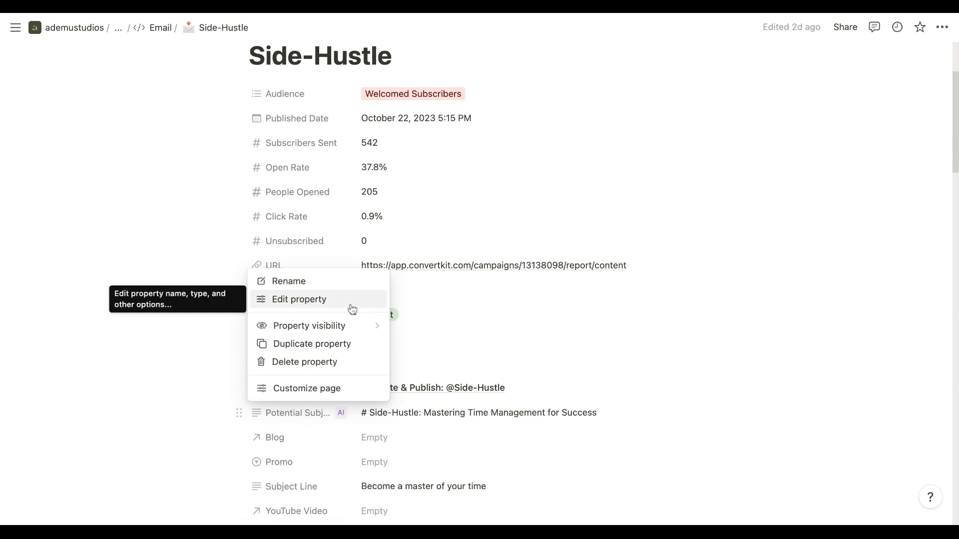
click(351, 308)
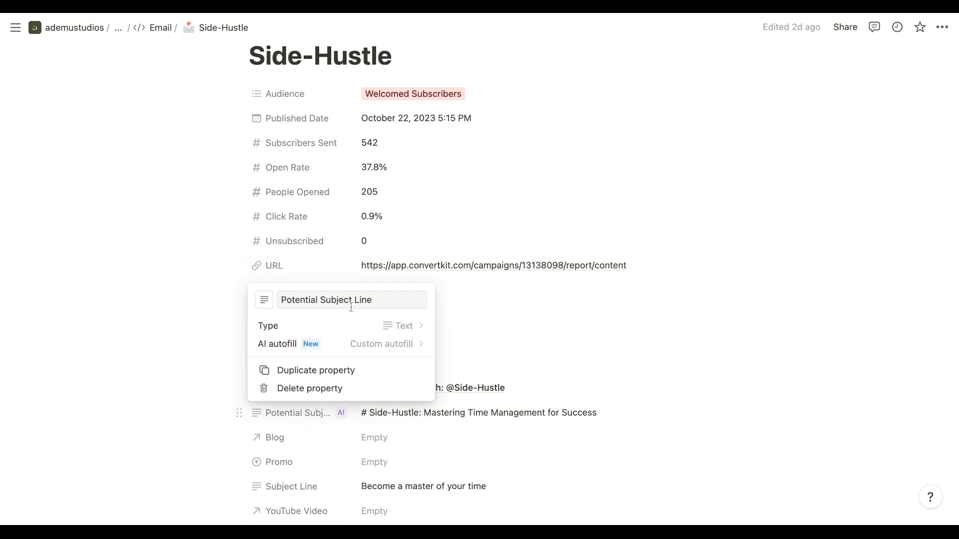
click(390, 348)
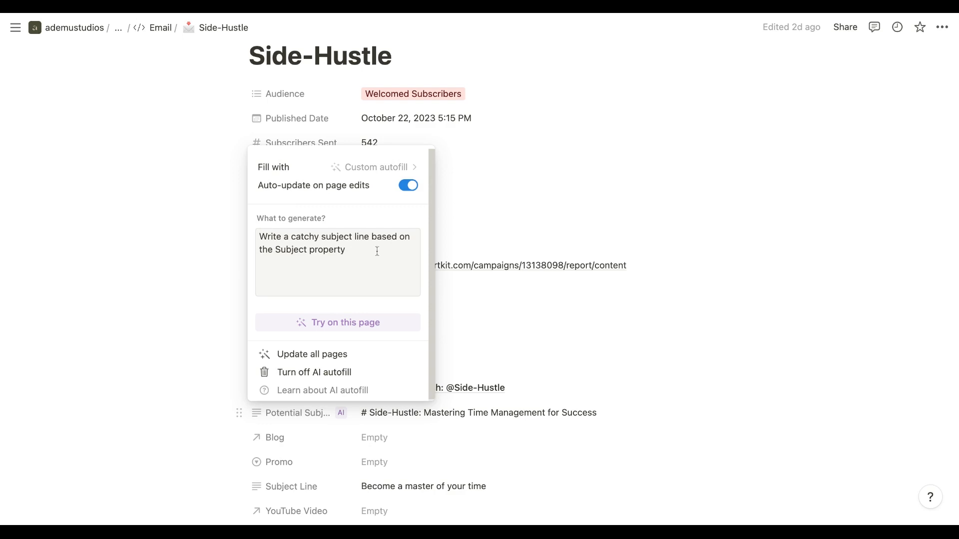
click(603, 198)
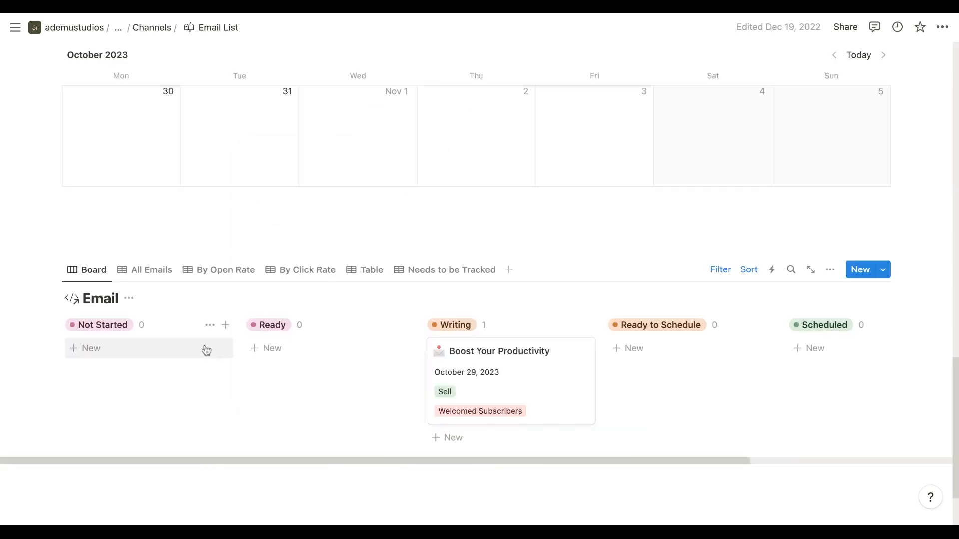
- Create a new email under Not Started on the Email board and name it "Notion AI Features"
click(207, 350)
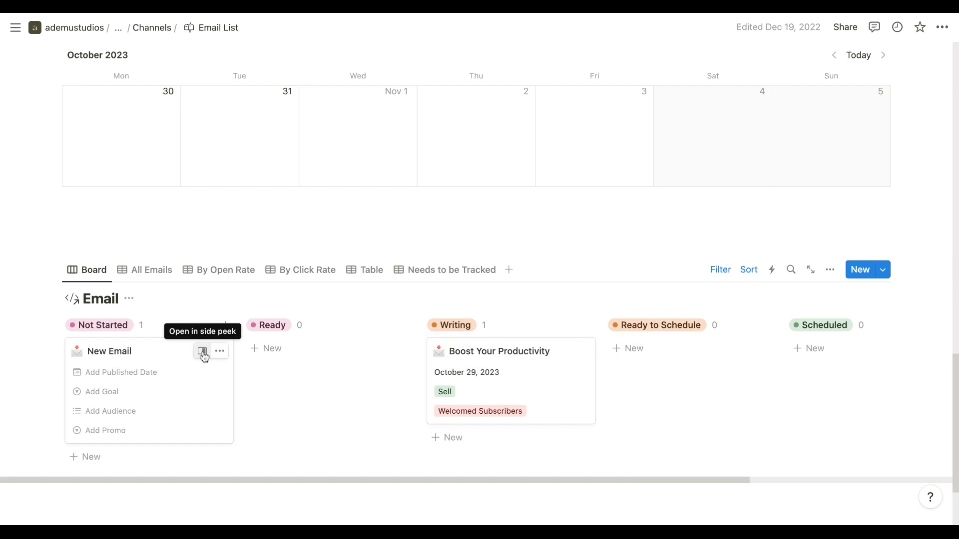
key(super+a)
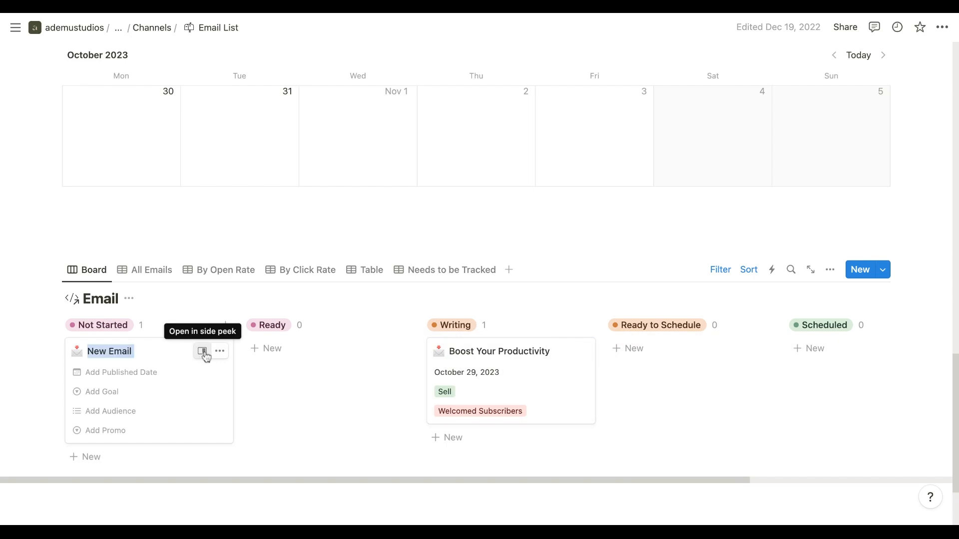
text(N)
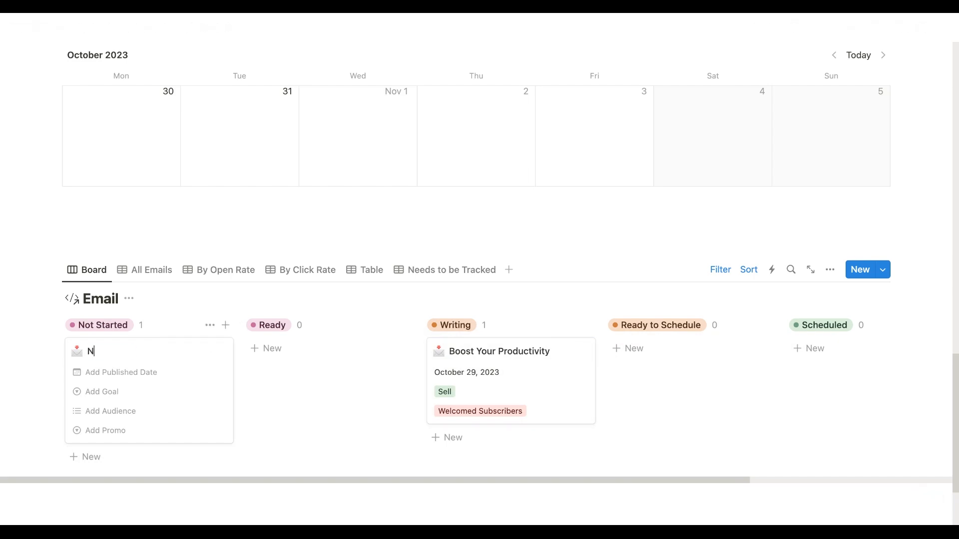
text(otion AI Features)
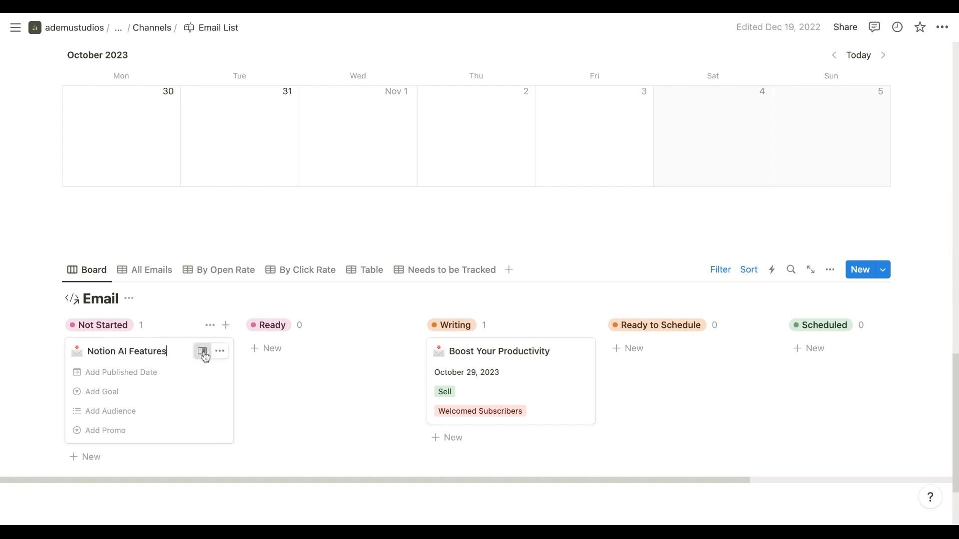
- Open the Notion AI Features email in side peek and generate its Potential Subject Line with AI autofill
click(203, 353)
scroll(659, 395, down, 5)
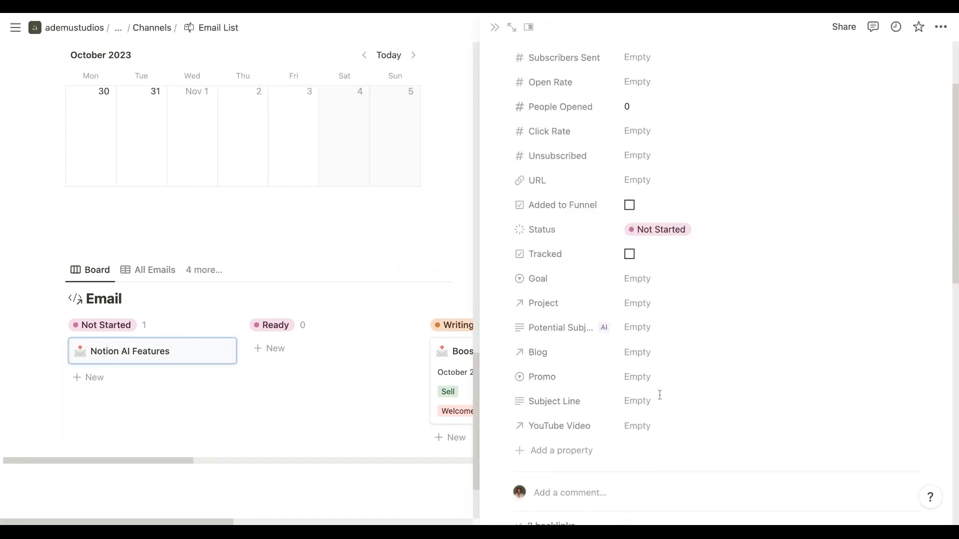
click(673, 329)
click(893, 304)
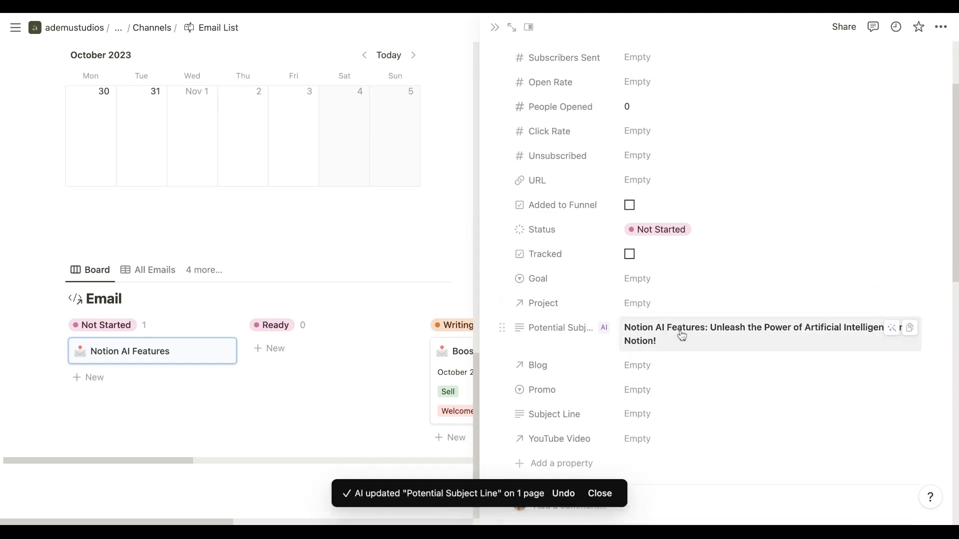